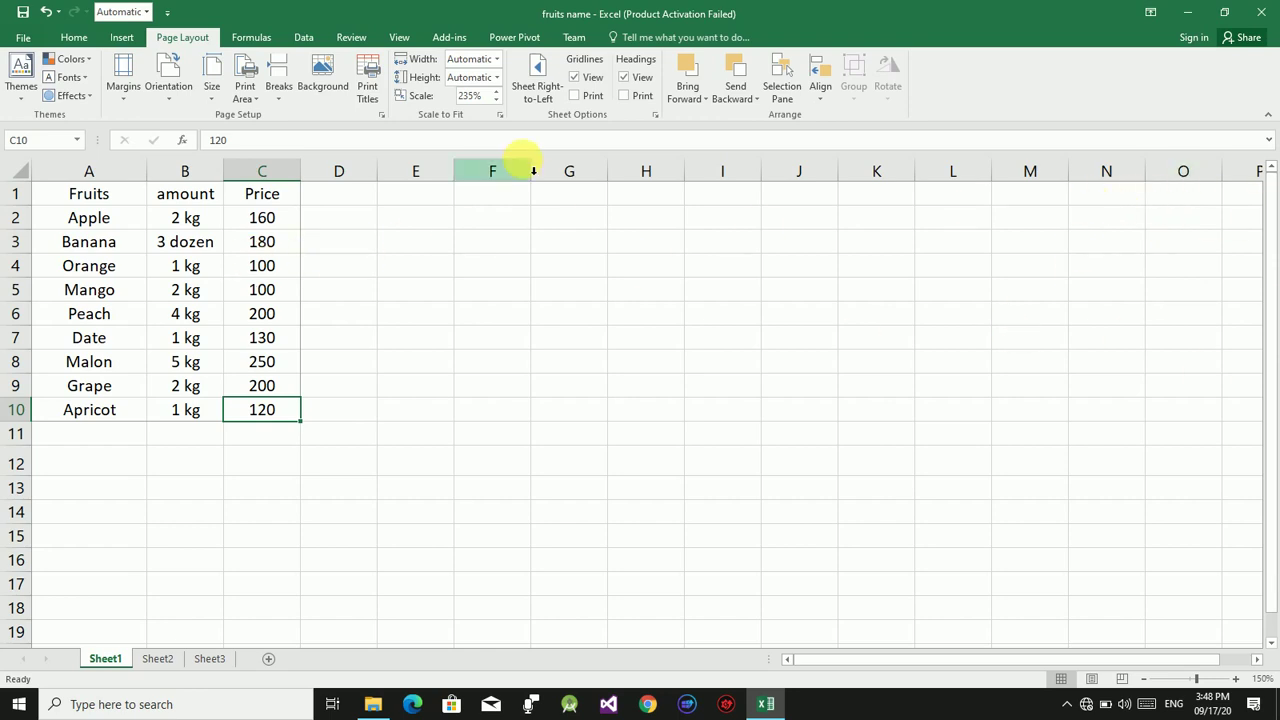
- Switch the fruits sheet to right-to-left and back twice, ending left-to-right
{"action": "left_click", "coordinate": [537, 92]}
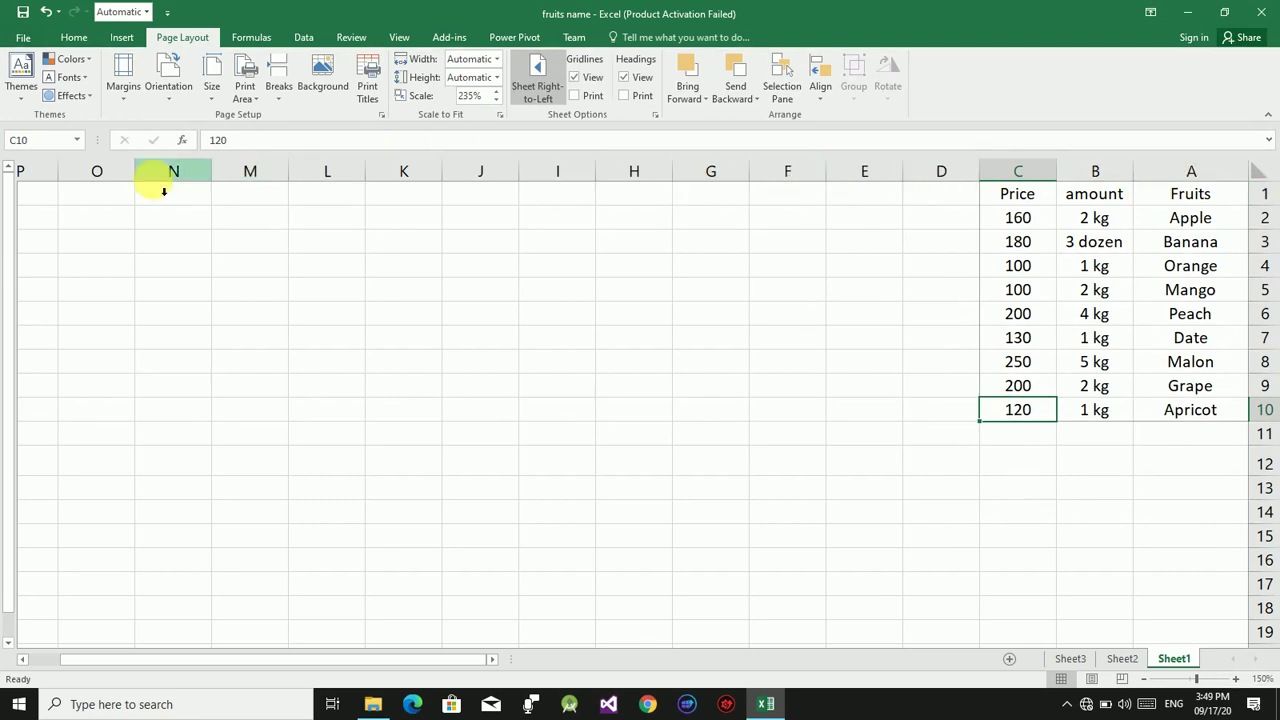
{"action": "left_click", "coordinate": [537, 95]}
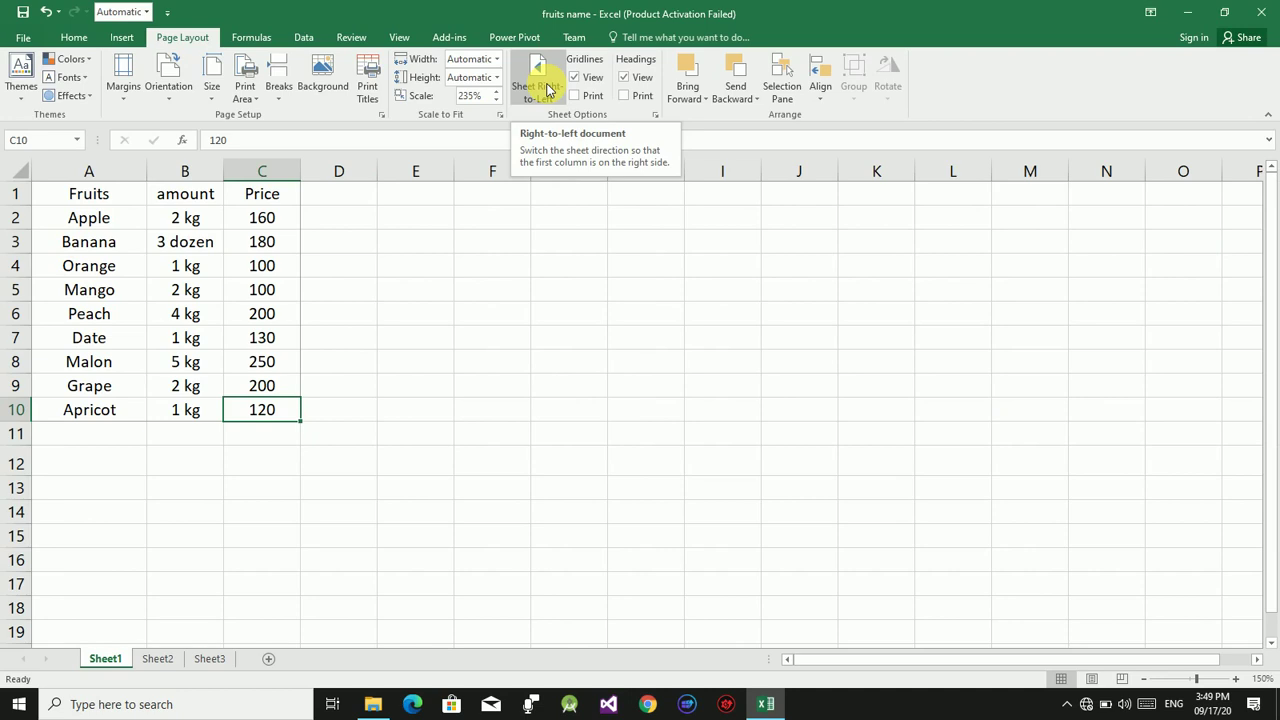
{"action": "left_click", "coordinate": [548, 90]}
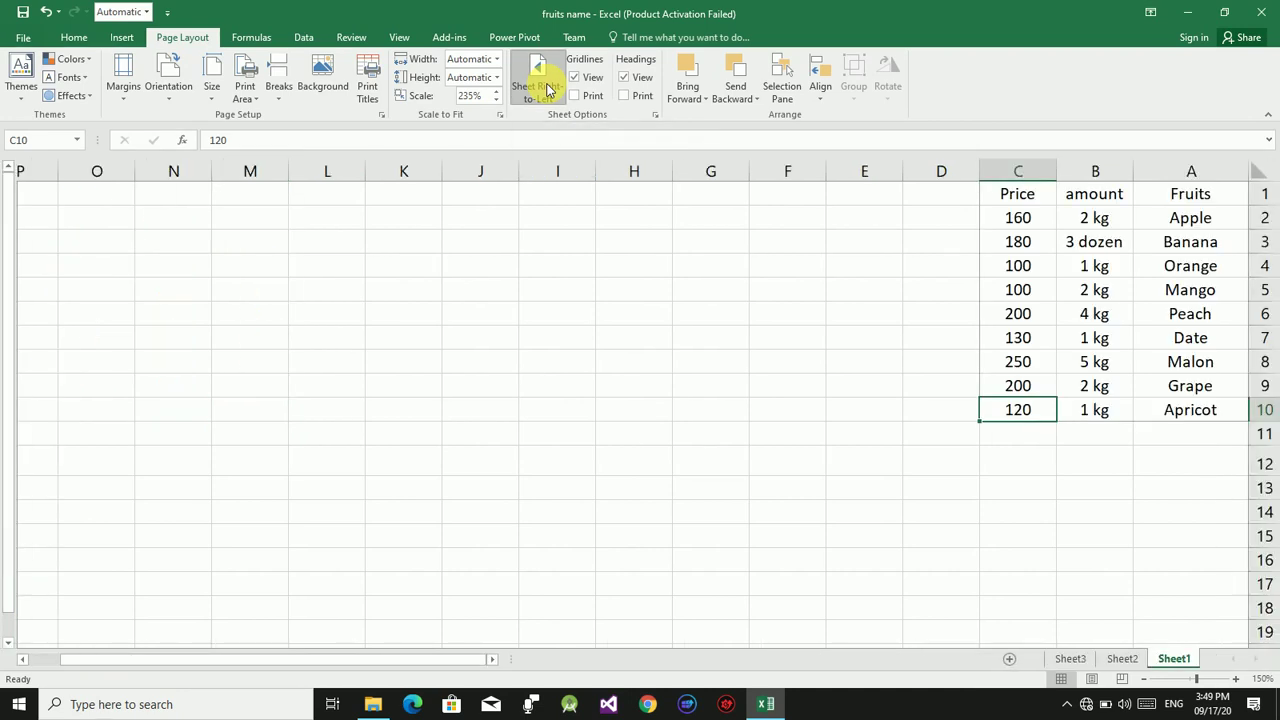
{"action": "left_click", "coordinate": [548, 90]}
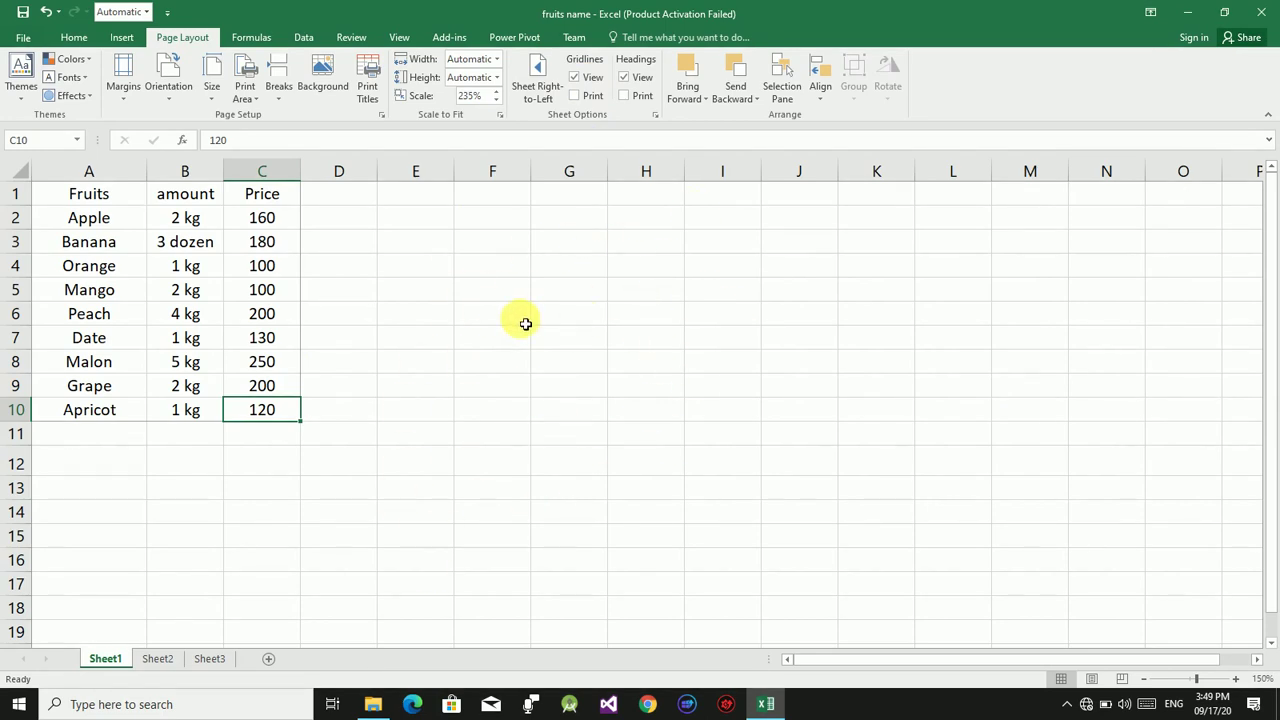
- Hide and re-show the gridlines on screen, then set gridlines to print
{"action": "left_click", "coordinate": [574, 78]}
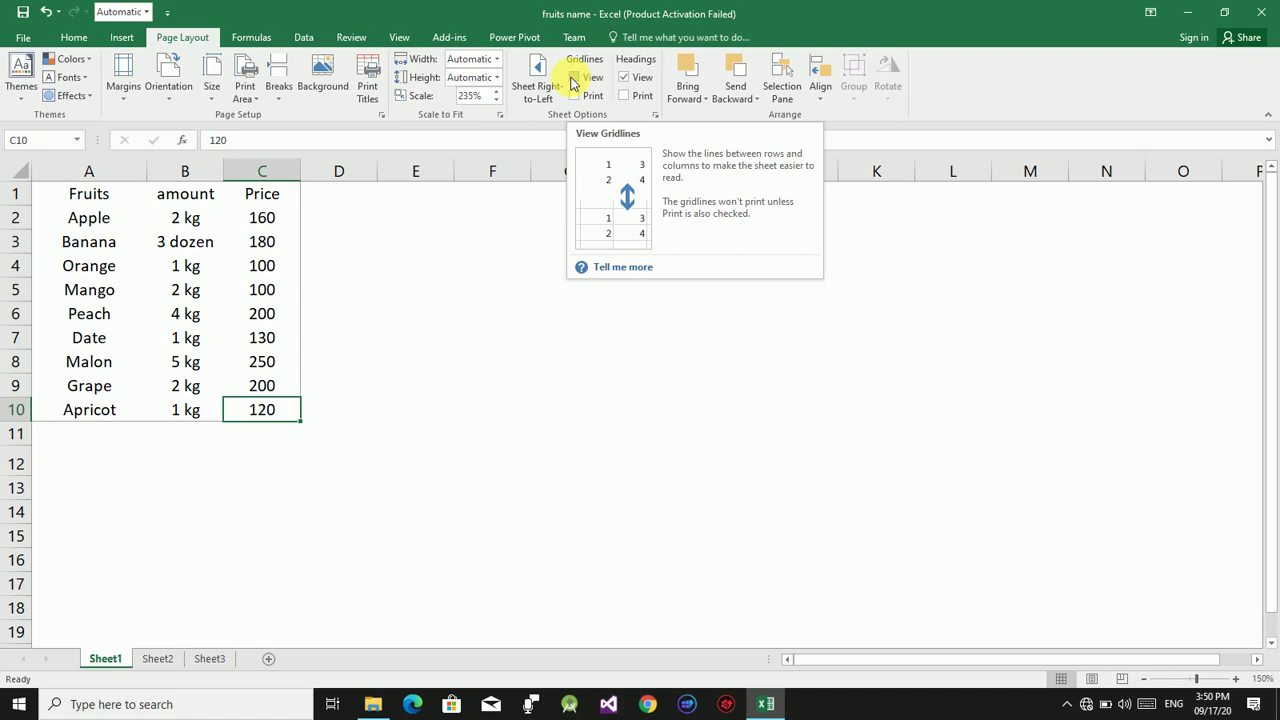
{"action": "left_click", "coordinate": [572, 80]}
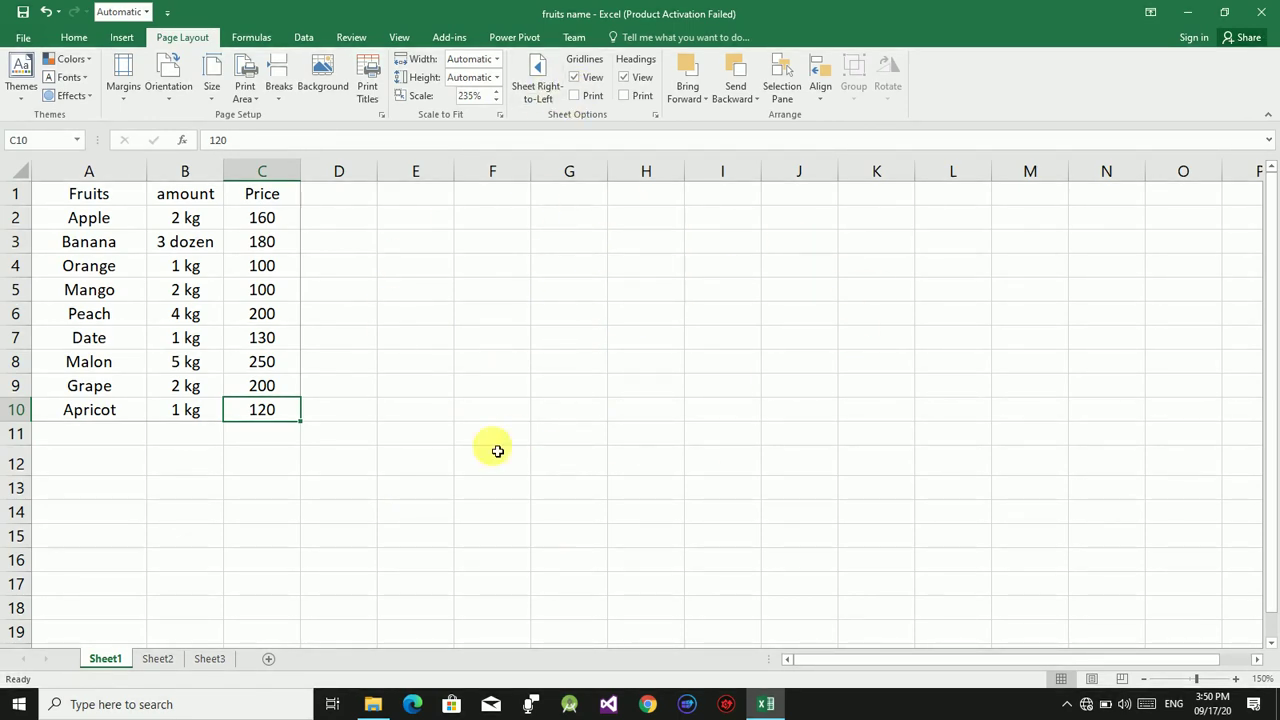
{"action": "left_click", "coordinate": [578, 96]}
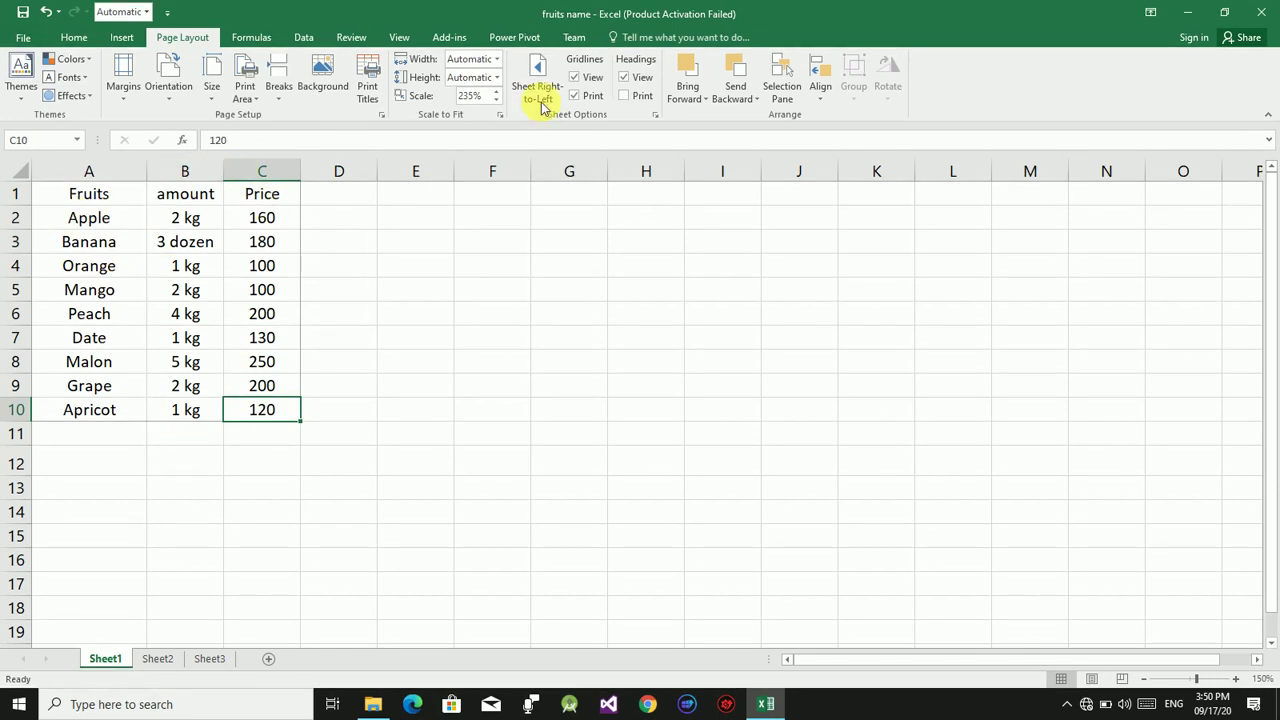
- Toggle Headings View off and on three times, leaving row and column headings displayed
{"action": "left_click", "coordinate": [626, 82]}
{"action": "left_click", "coordinate": [626, 82]}
{"action": "left_click", "coordinate": [625, 78]}
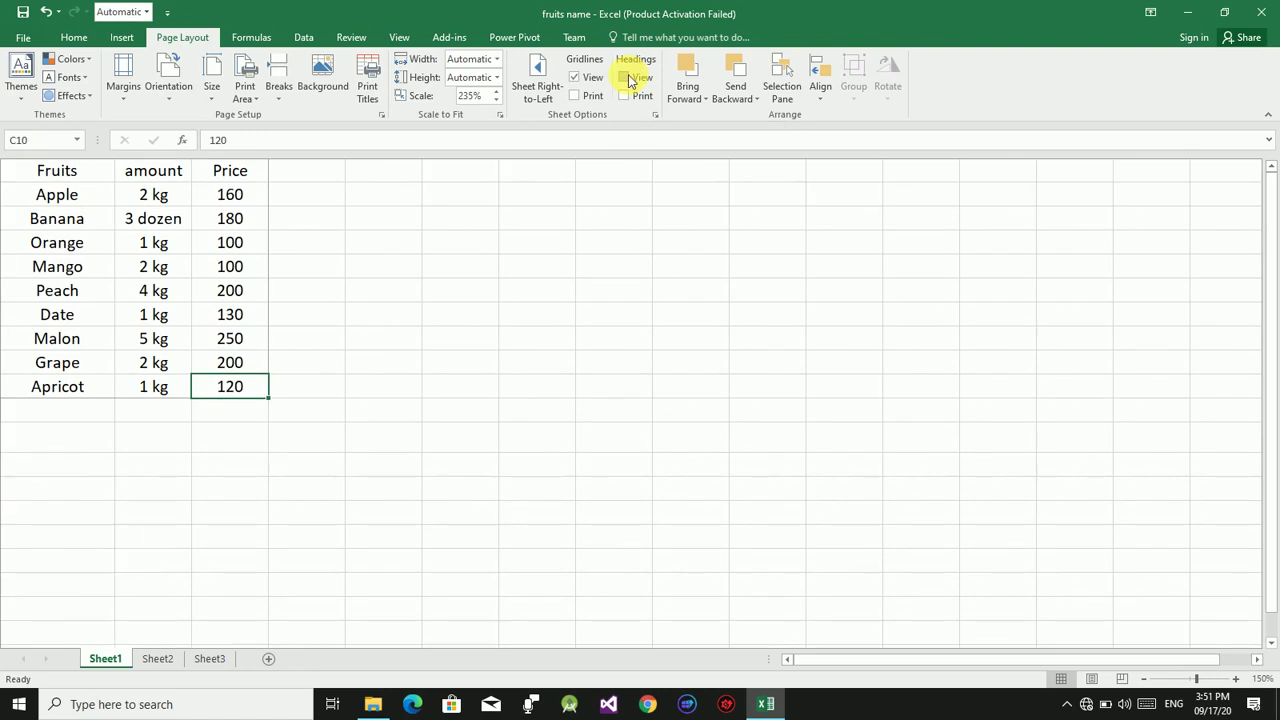
{"action": "left_click", "coordinate": [625, 78]}
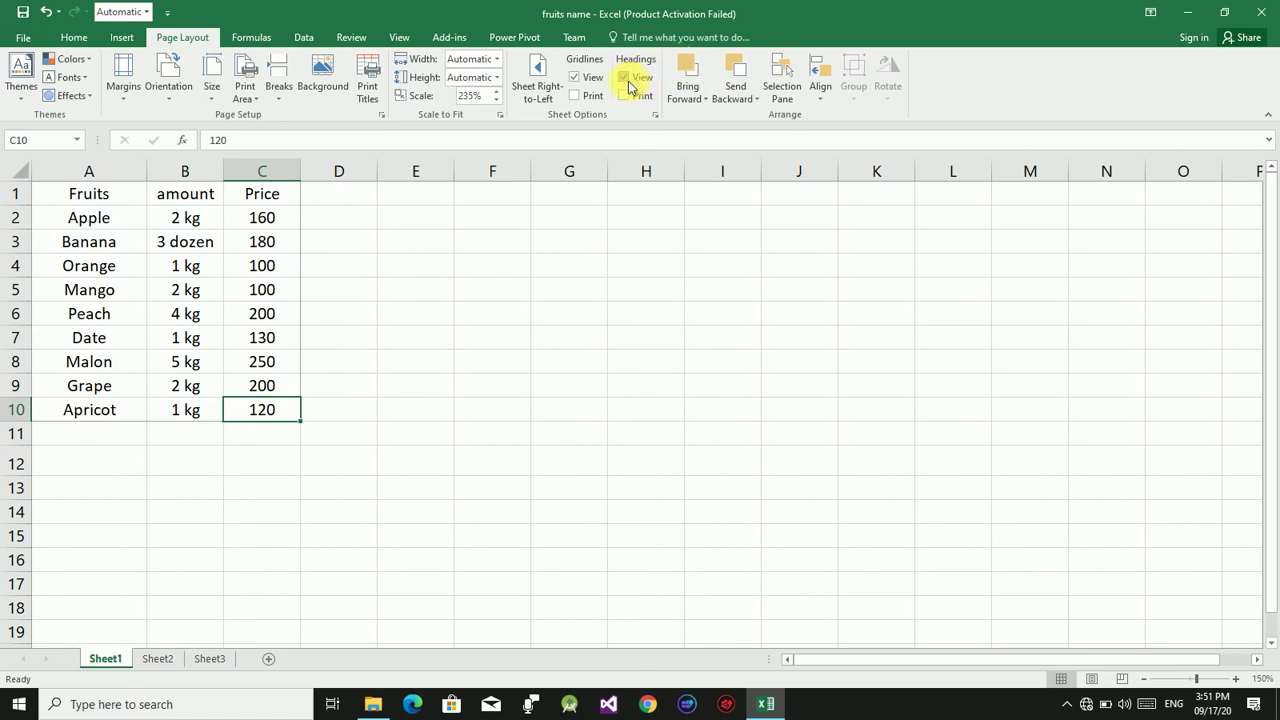
{"action": "left_click", "coordinate": [625, 78]}
{"action": "left_click", "coordinate": [628, 85]}
- Check Headings Print so row numbers and column letters appear on the printout
{"action": "left_click", "coordinate": [624, 96]}
{"action": "left_click", "coordinate": [624, 96]}
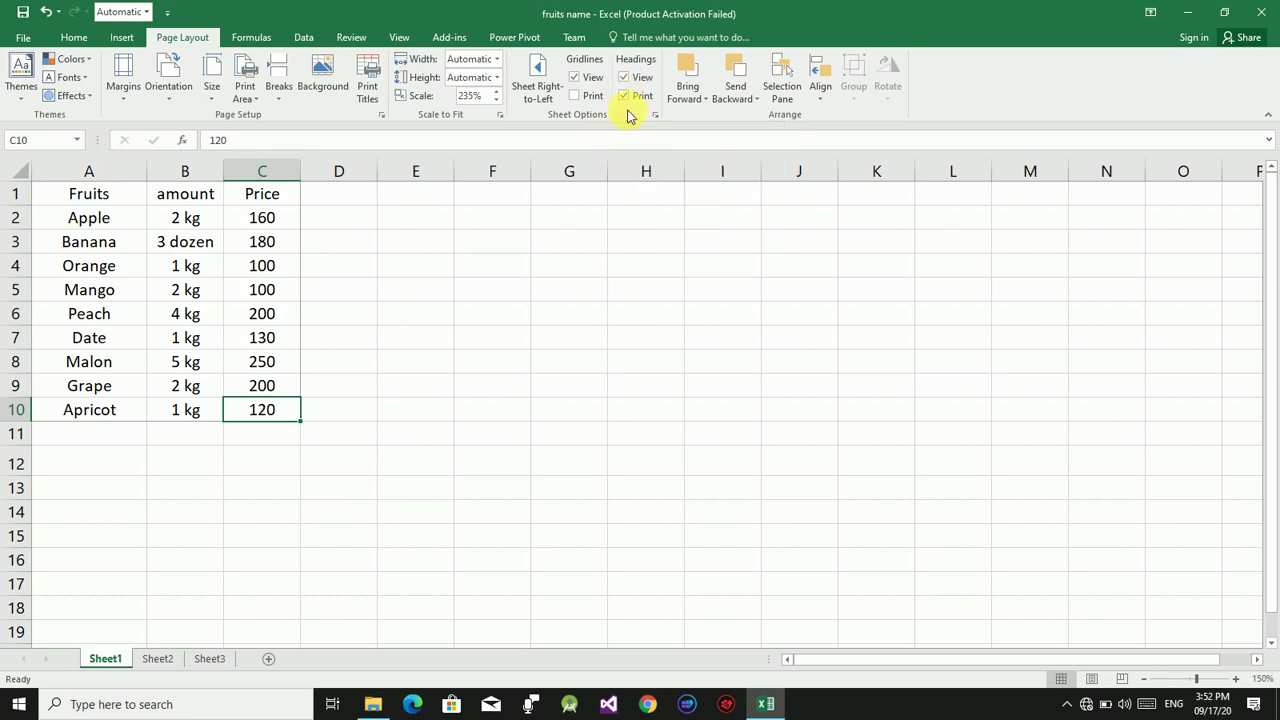